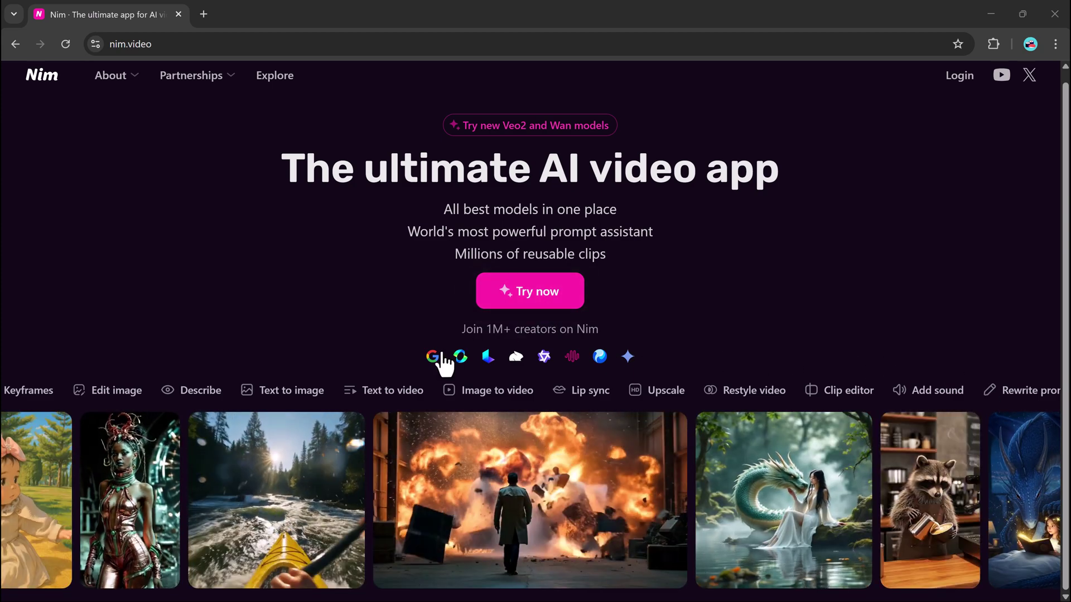
Step: Sign in and reach Nim's Create page in text-to-video mode with an empty prompt
mouse_move(434, 368)
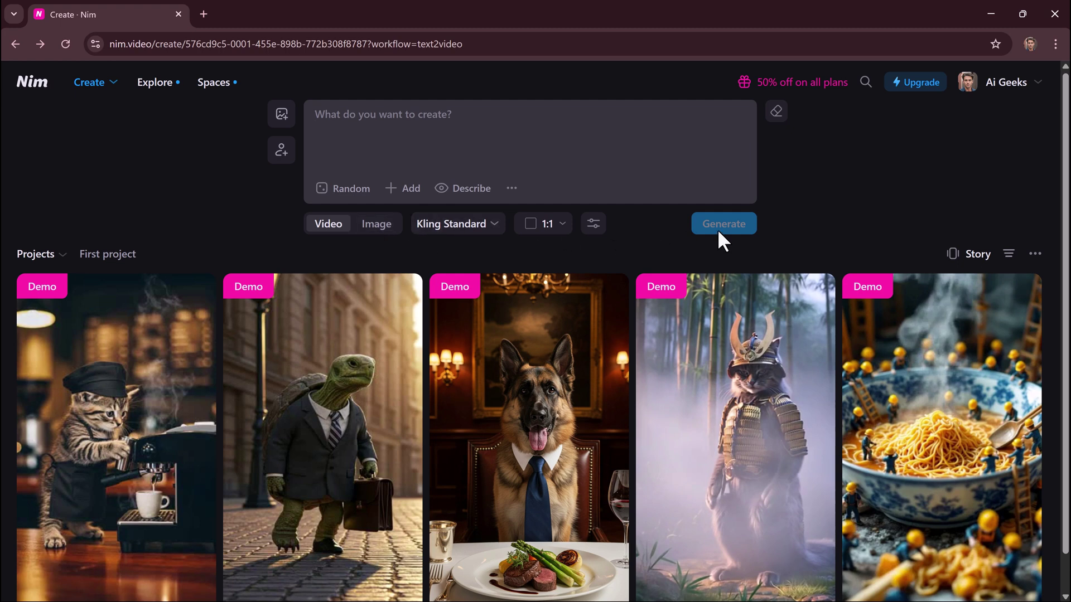
Step: Paste the lunar space-suited woman prompt and have Rewrite enhance it
scroll(724, 371, "down", 1)
mouse_move(166, 423)
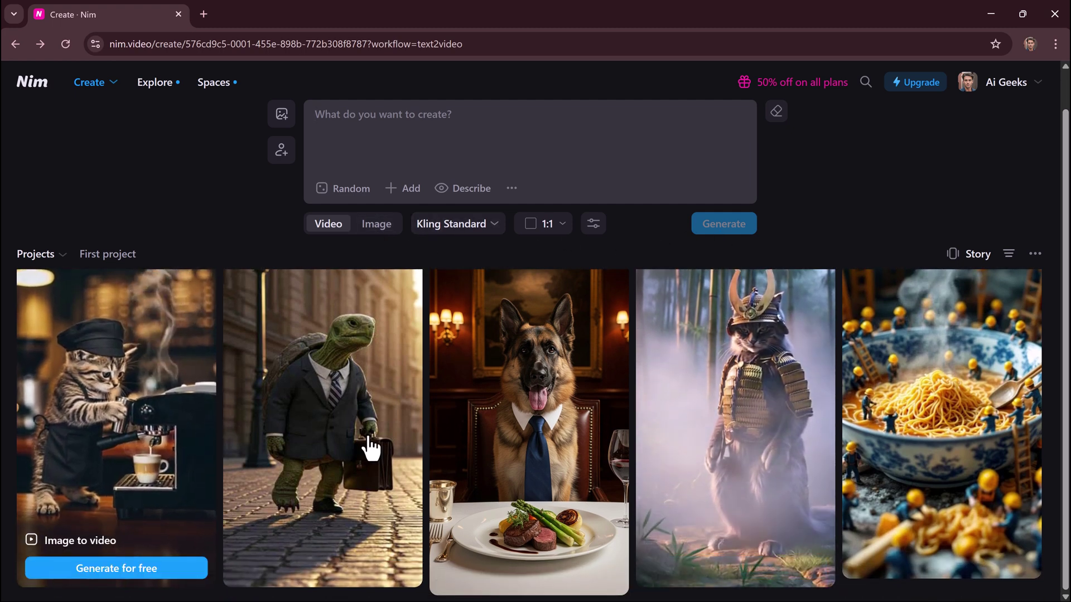
mouse_move(527, 449)
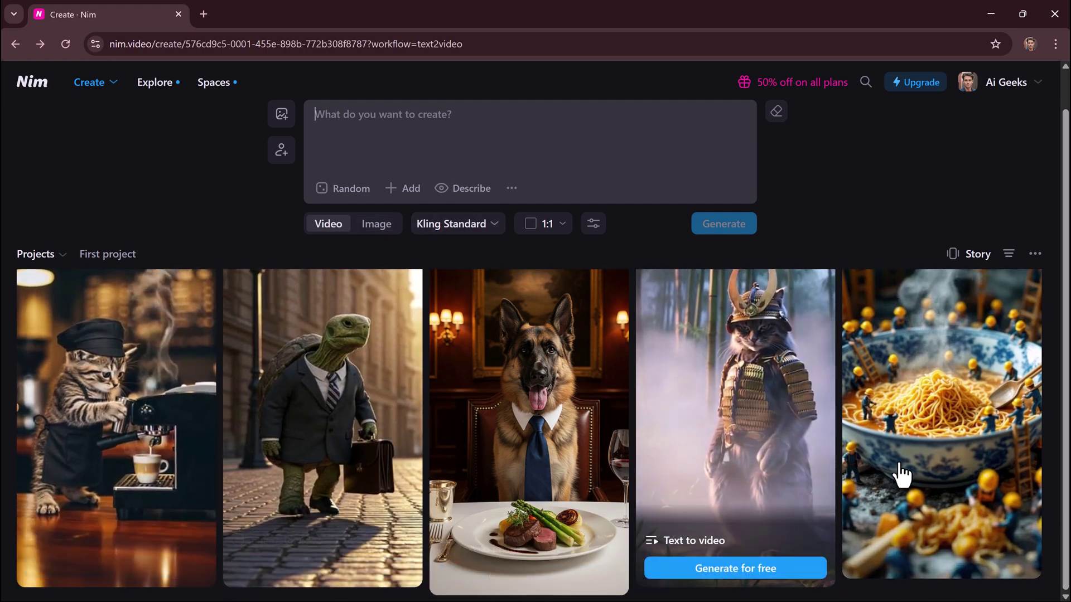
scroll(719, 352, "up", 1)
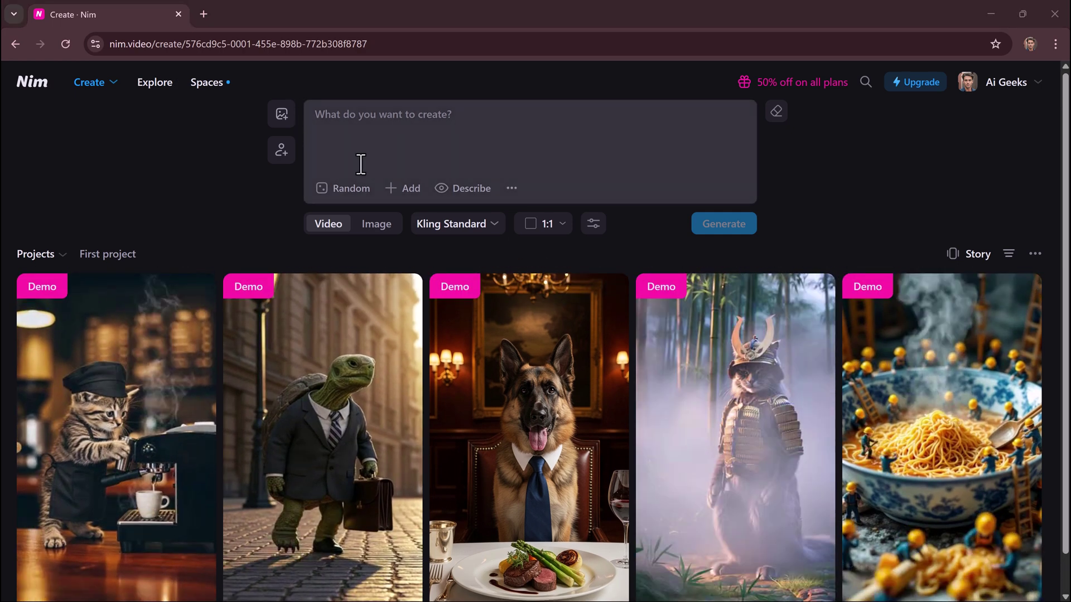
left_click(400, 171)
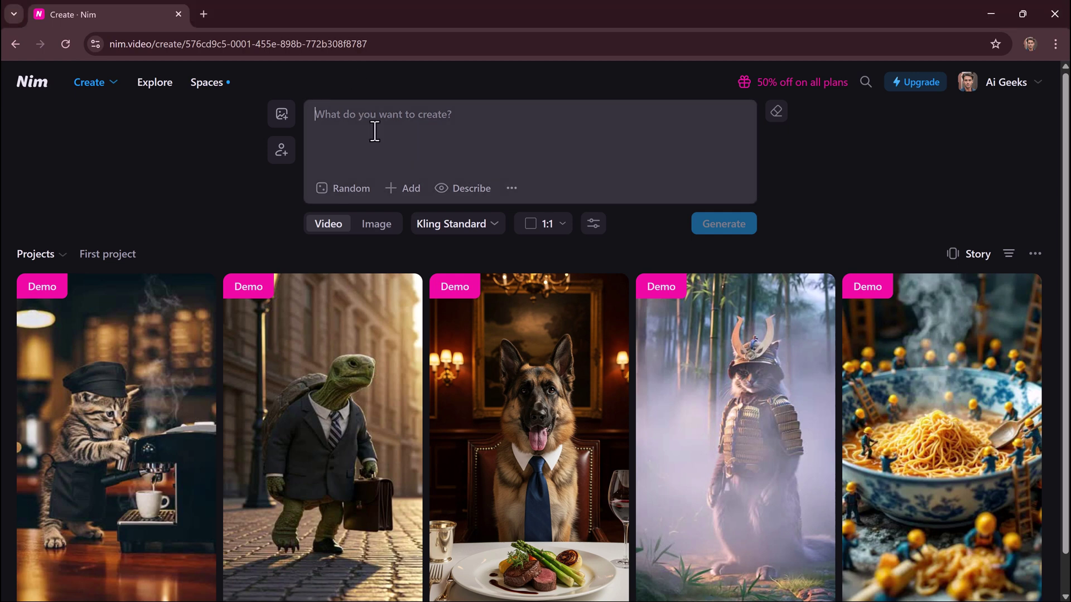
type("Katy Perry, clad in a sleek white space suit, kneels on the moon's surface, gently kissing the lunar regolith, her helmet reflecting the vastness of stars above. As the camera orbits around her, we see the stark, gray landscape stretching endlessly, dotted with craters that cast deep shadows. A soft, ethereal glow from distant celestial bodies creates a breathtaking backdrop, accentuating the serenity of this otherworldly moment.")
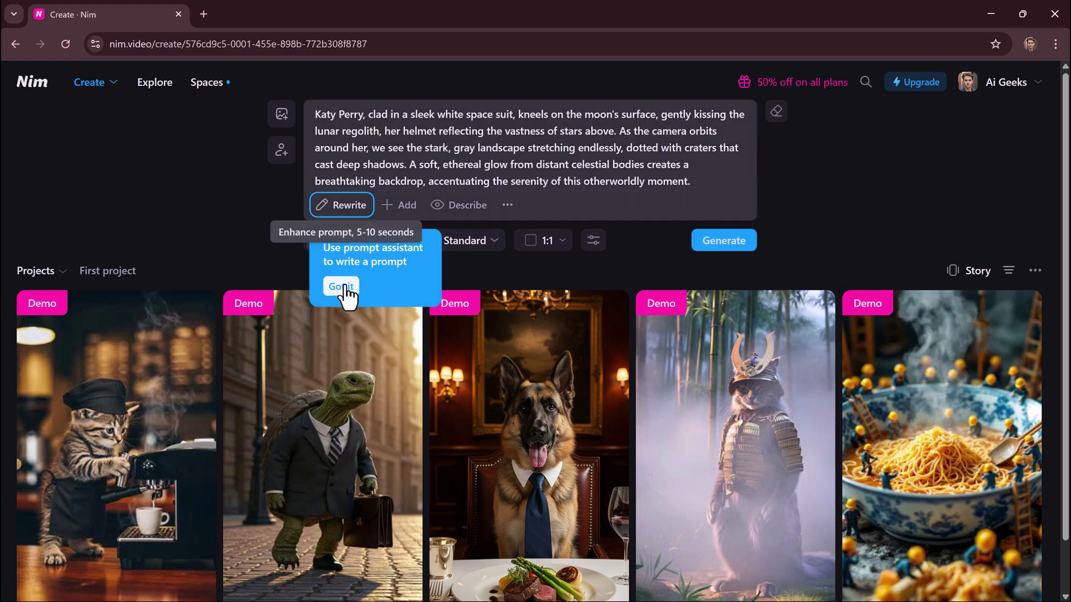
left_click(335, 202)
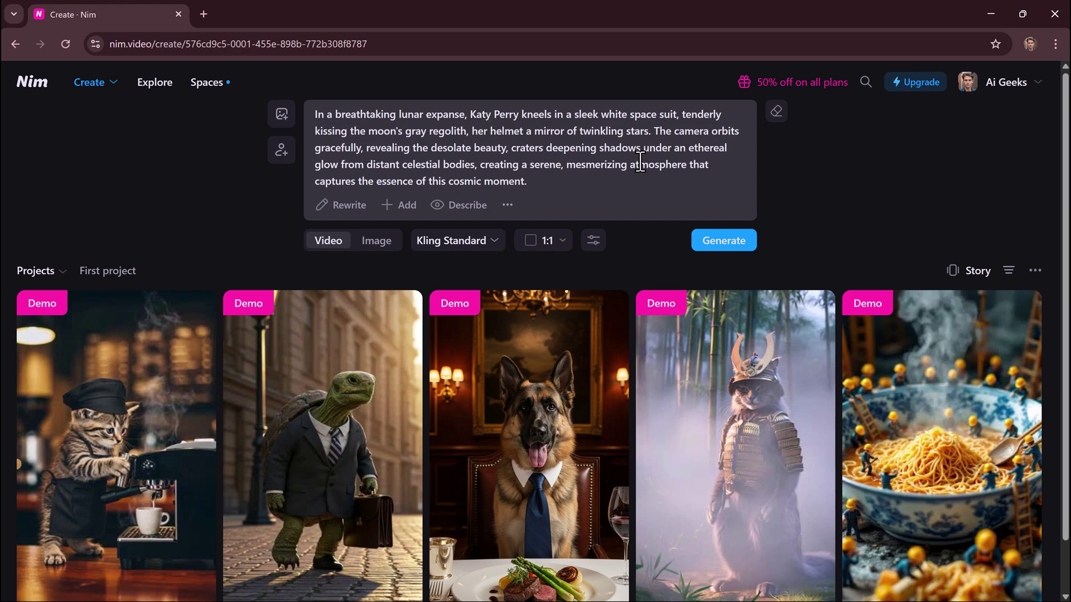
Step: Switch the video model to Kling 2.0 and generate the lunar clip
left_click(455, 247)
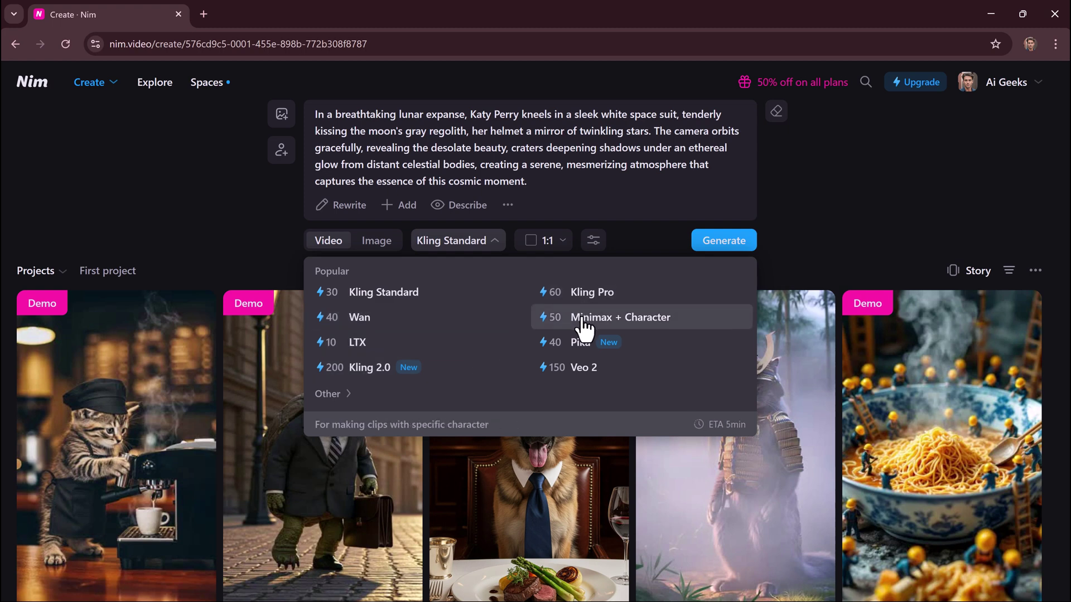
left_click(461, 376)
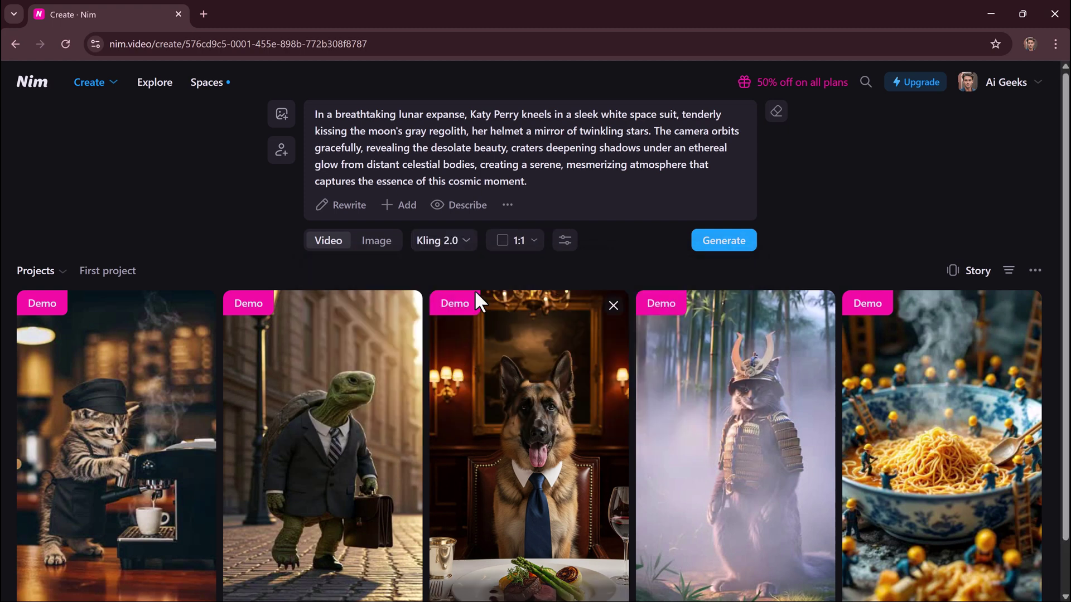
left_click(724, 241)
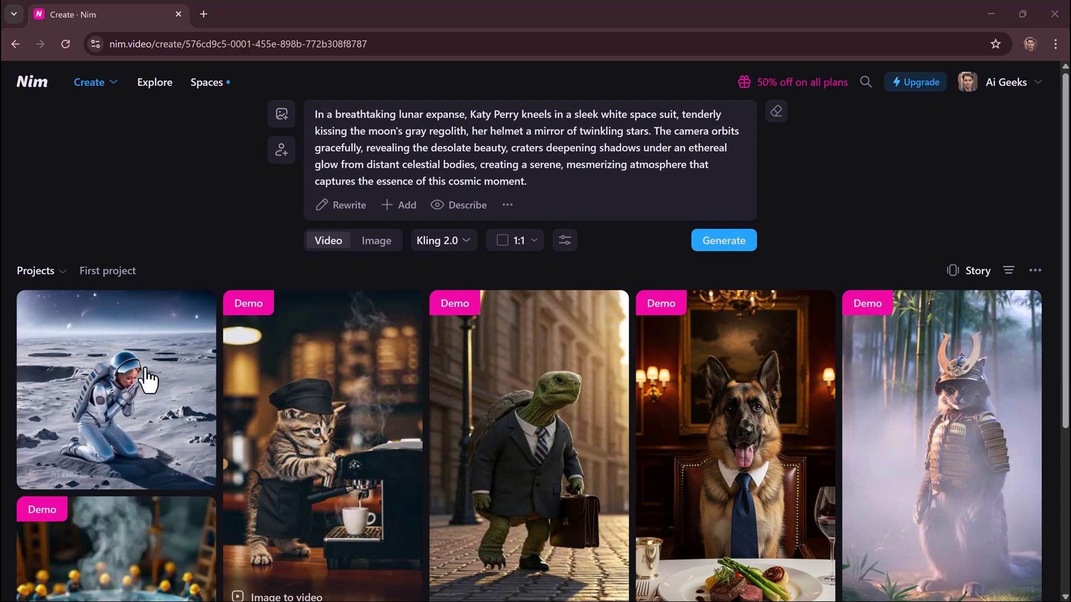
Step: Review the astronaut clip, then generate the Stabilo marker clip with Veo 2 at 16:9
left_click(146, 379)
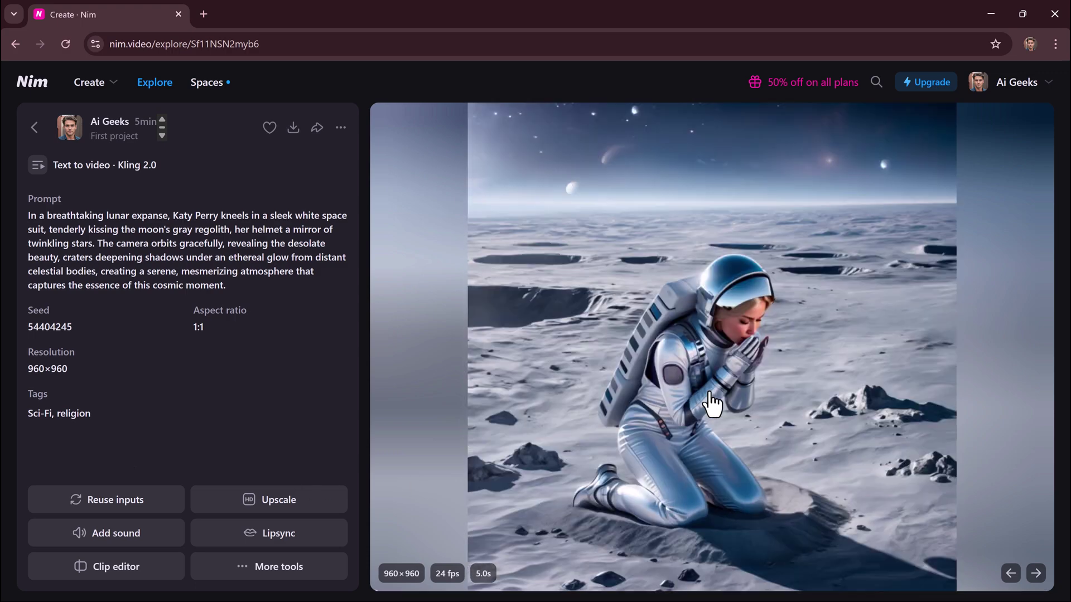
key("Escape")
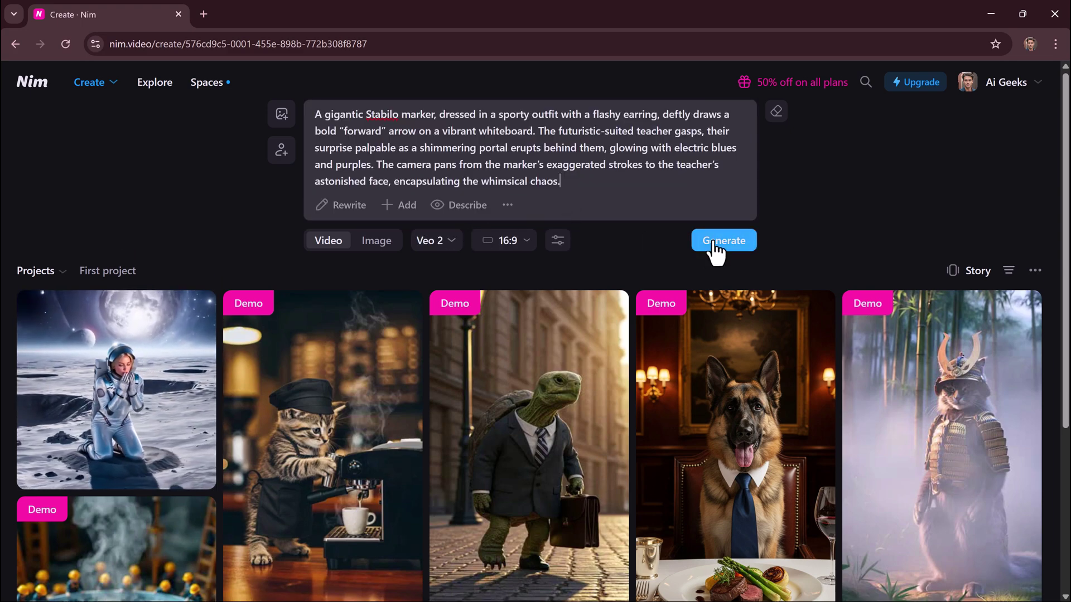
left_click(714, 245)
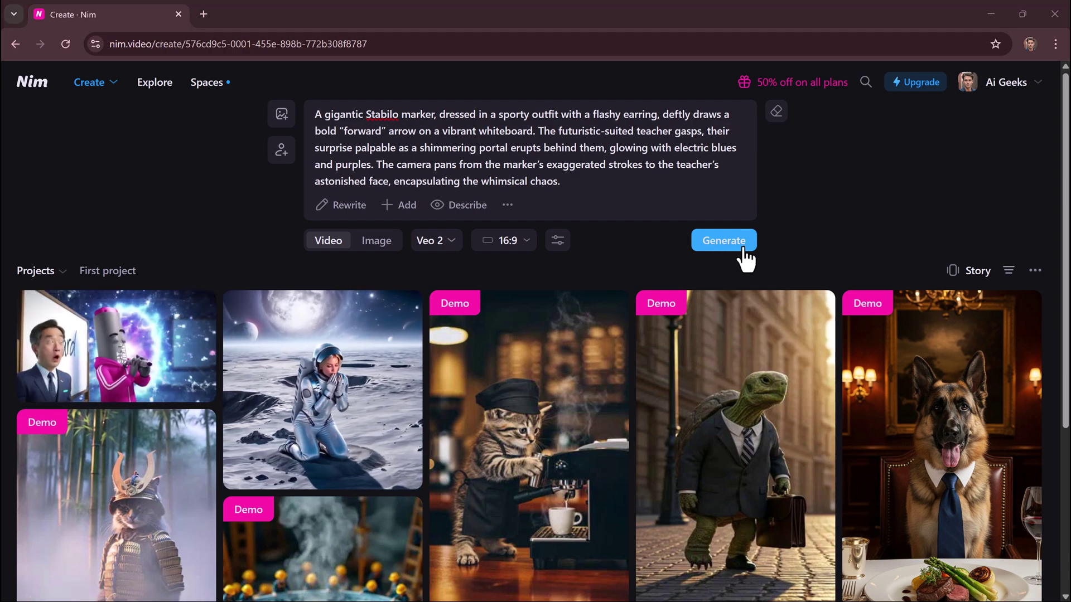
Step: Download the finished Stabilo marker clip and return to the creation page
left_click(140, 352)
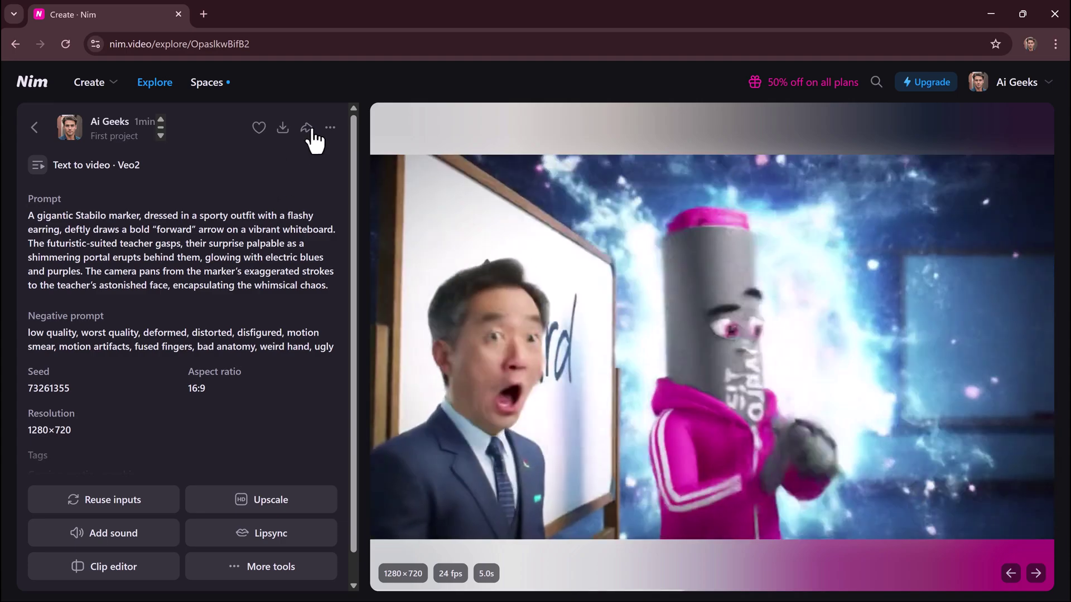
left_click(282, 128)
key("alt+Left")
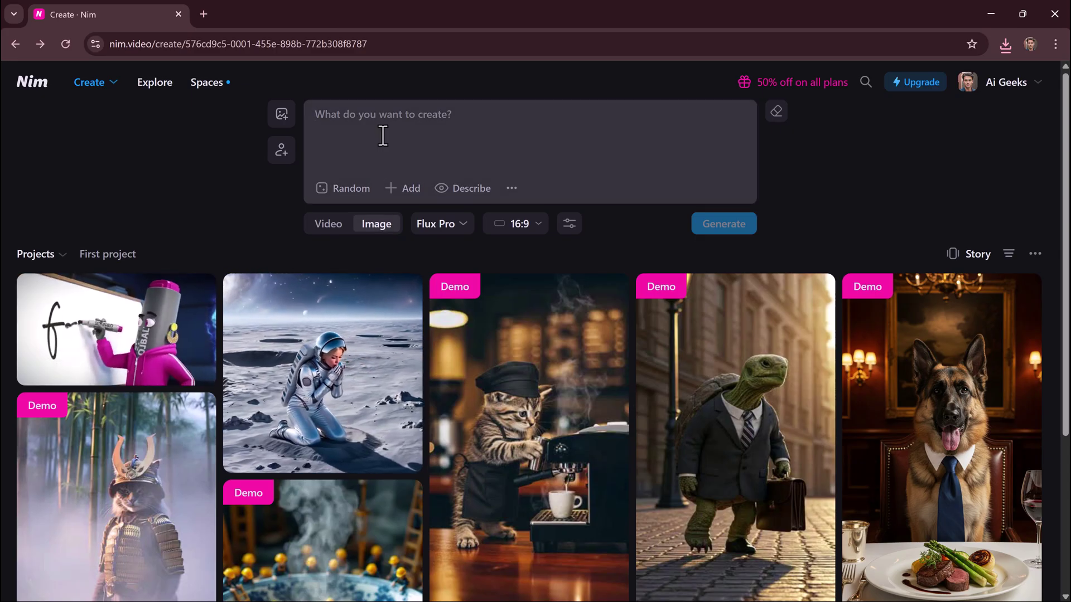
Step: Generate a GPT Image picture from a random emoji-faced 90s wedding prompt and view its details
left_click(352, 188)
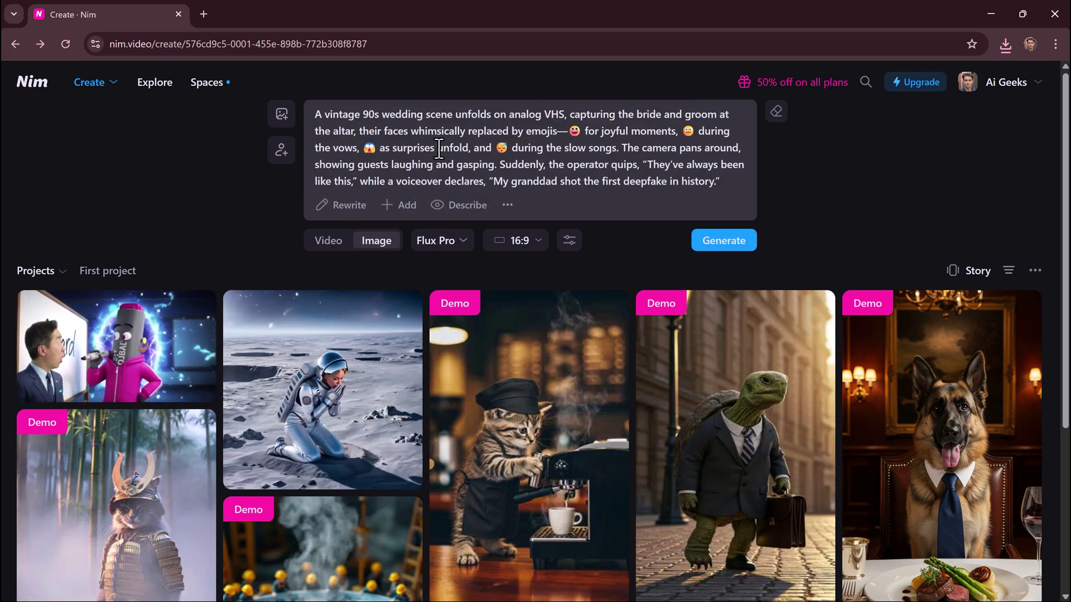
left_click(468, 241)
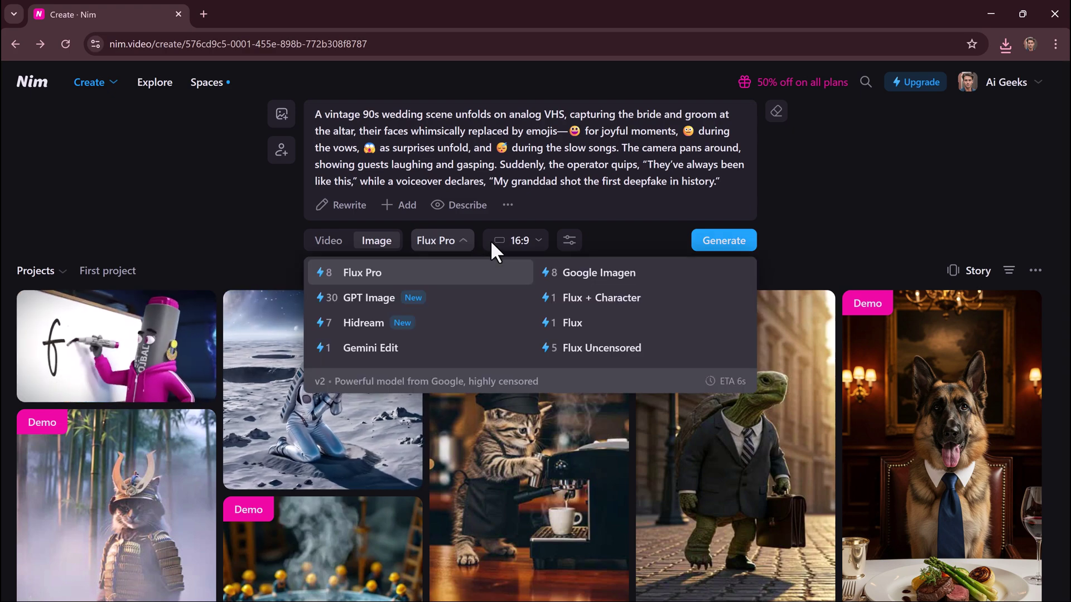
left_click(454, 301)
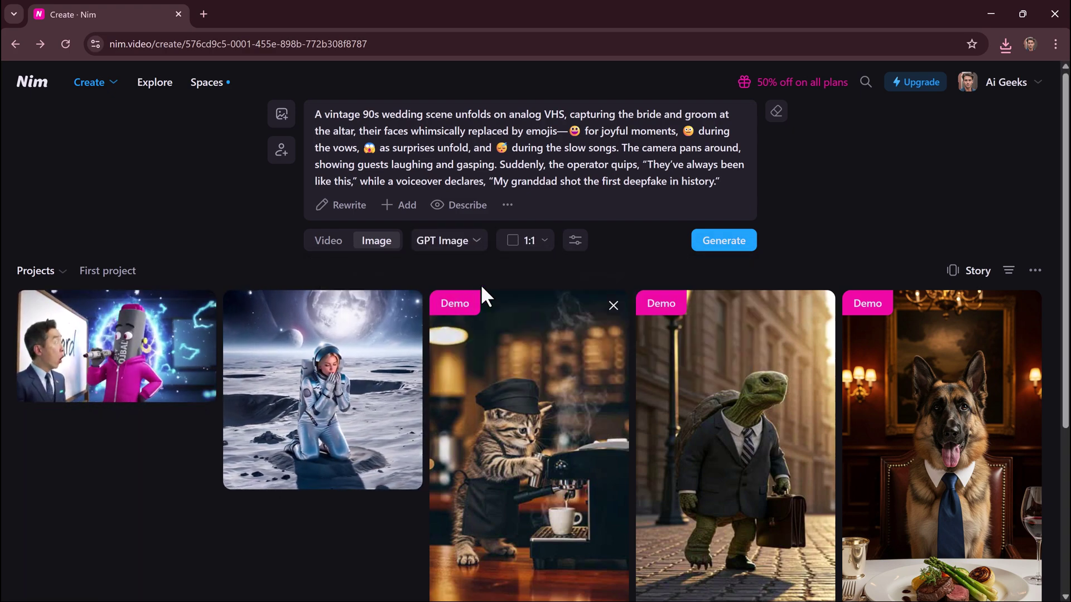
left_click(718, 251)
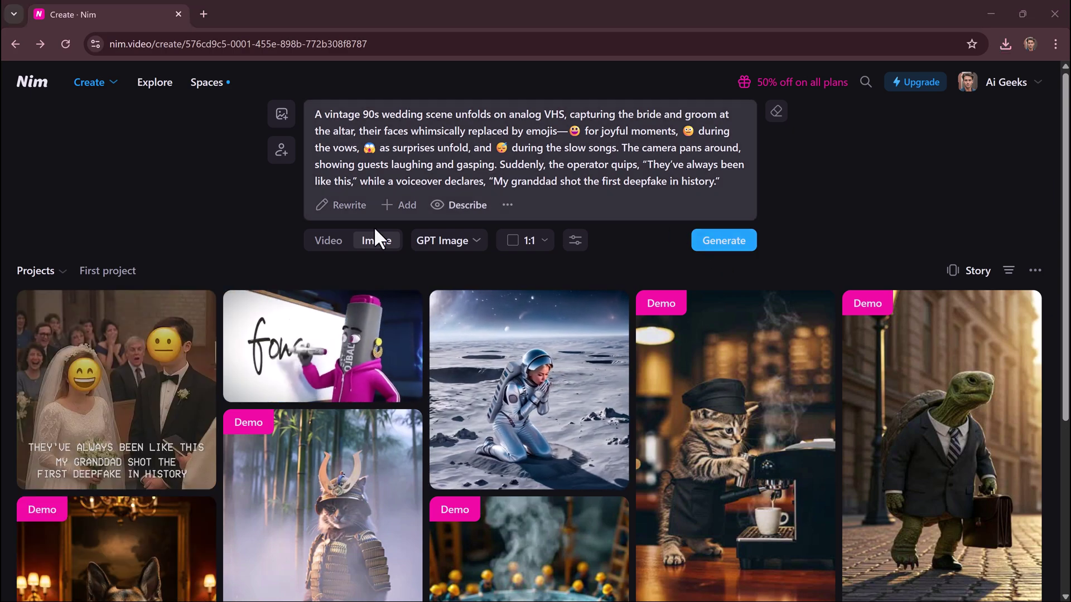
left_click(113, 362)
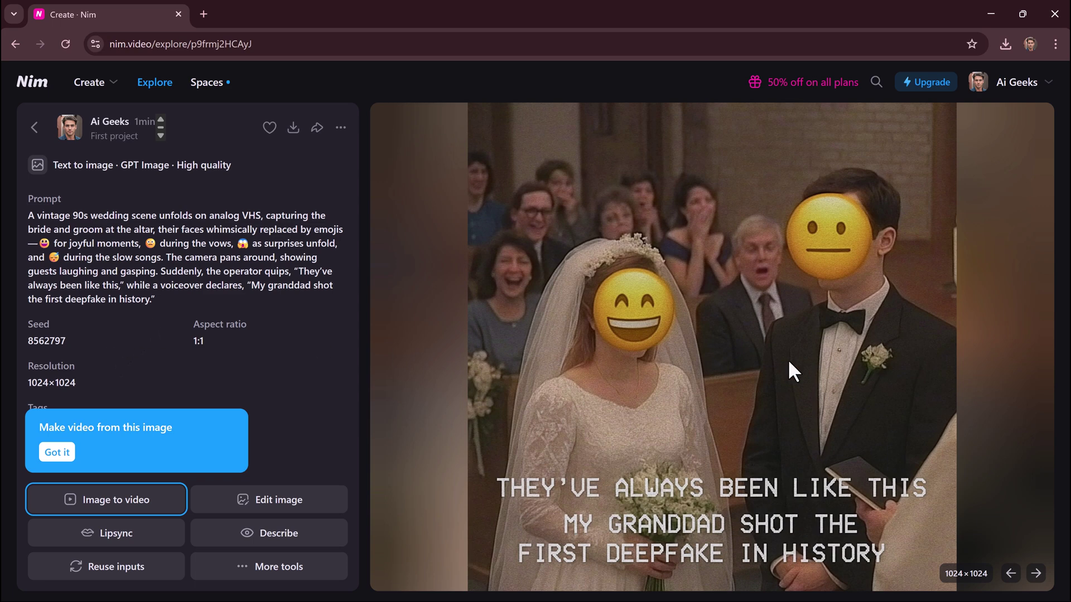
Step: Generate a 9:16 Kling 2.0 clip of the linen-shirted man dancing among foliage
left_click(36, 127)
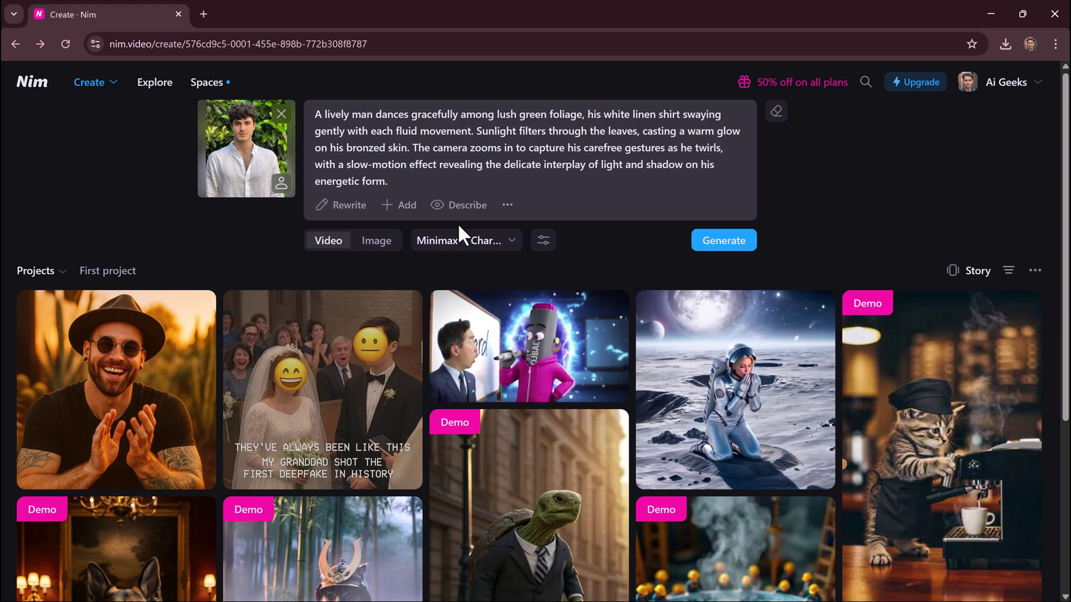
left_click(502, 245)
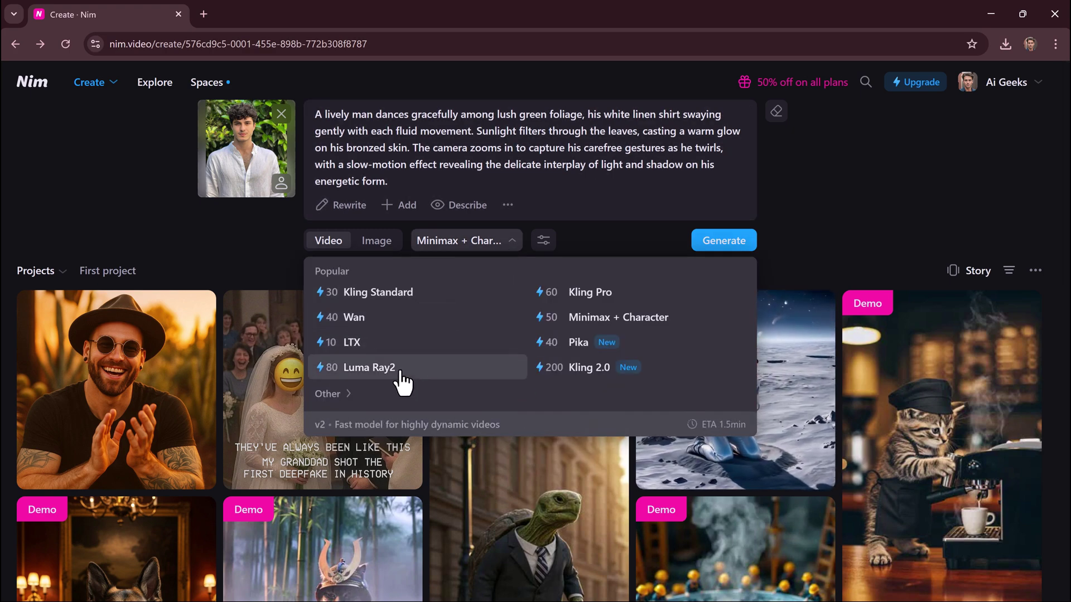
left_click(579, 369)
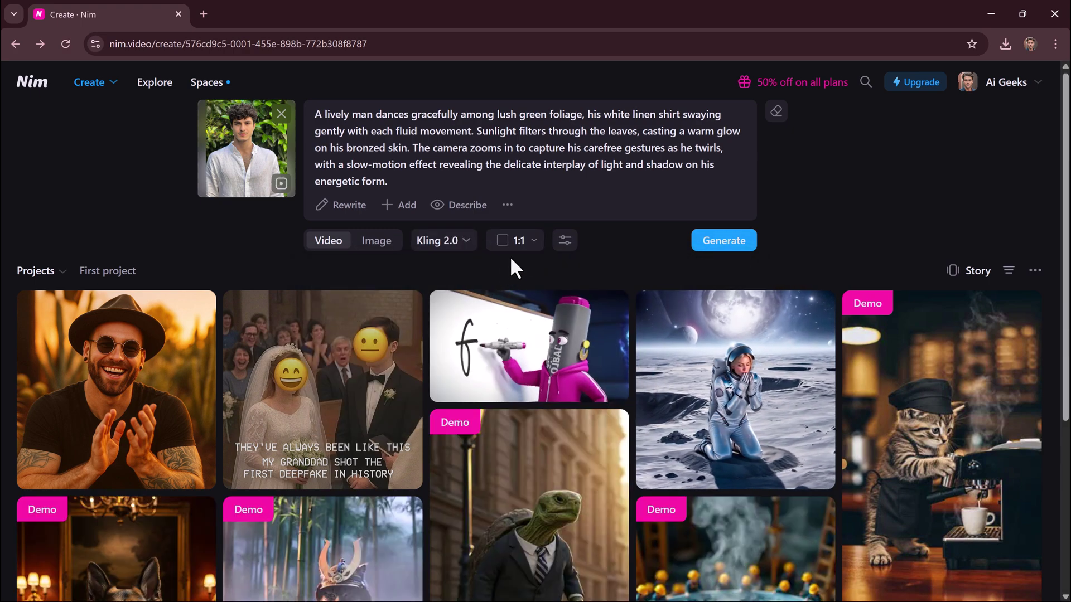
left_click(521, 306)
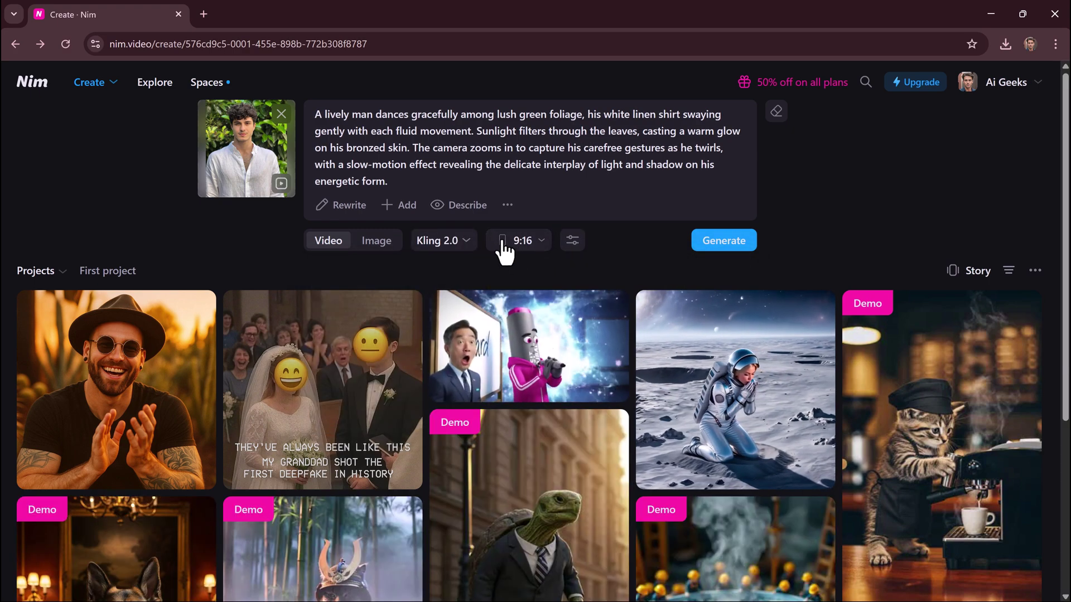
left_click(724, 241)
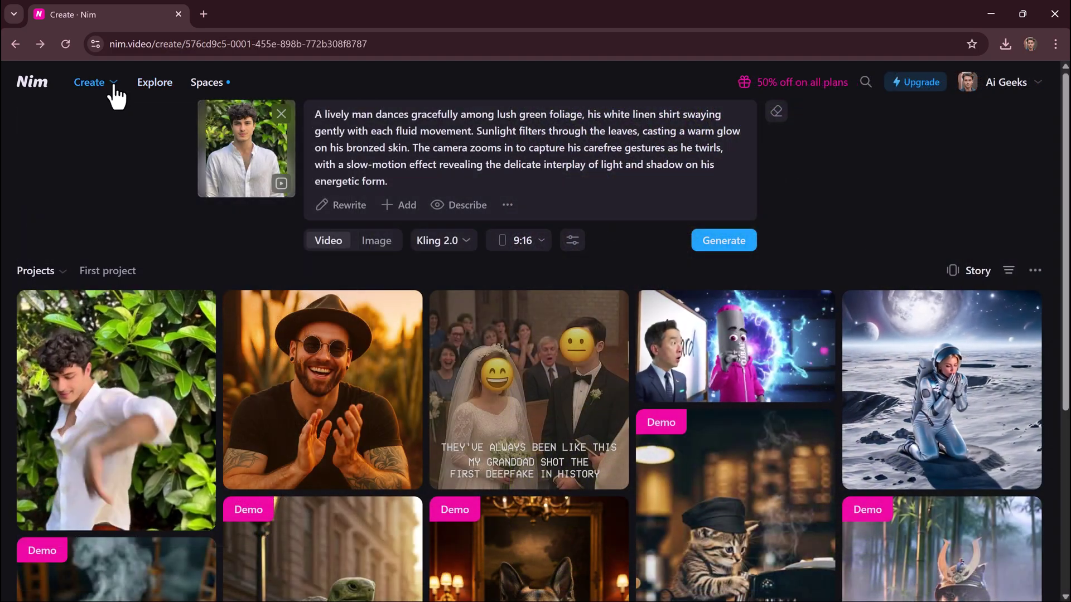
Step: Choose Lip sync from the Create menu's list of tools
left_click(109, 84)
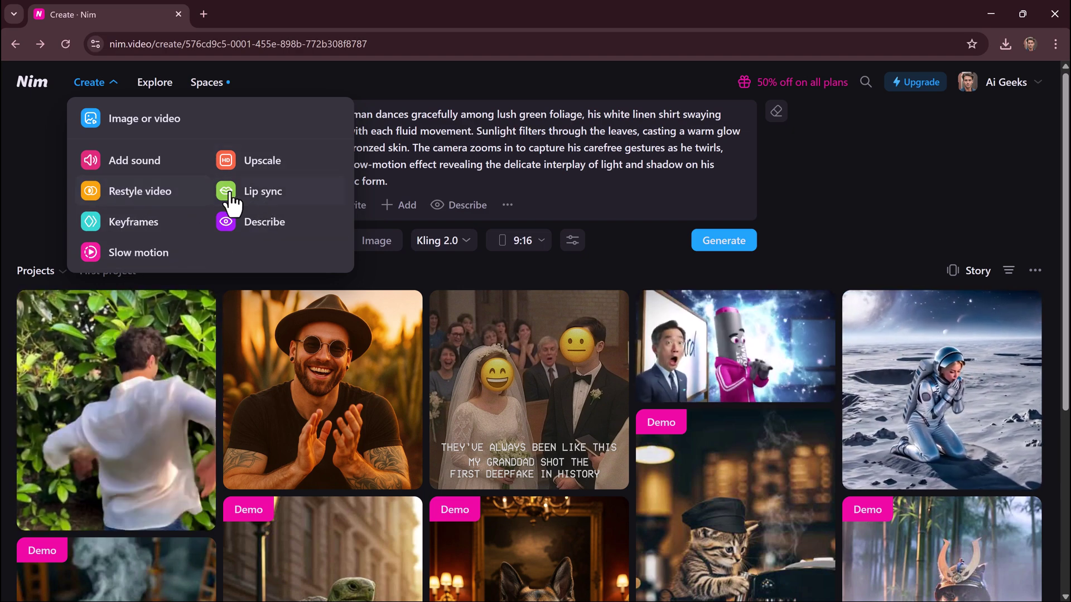
left_click(232, 204)
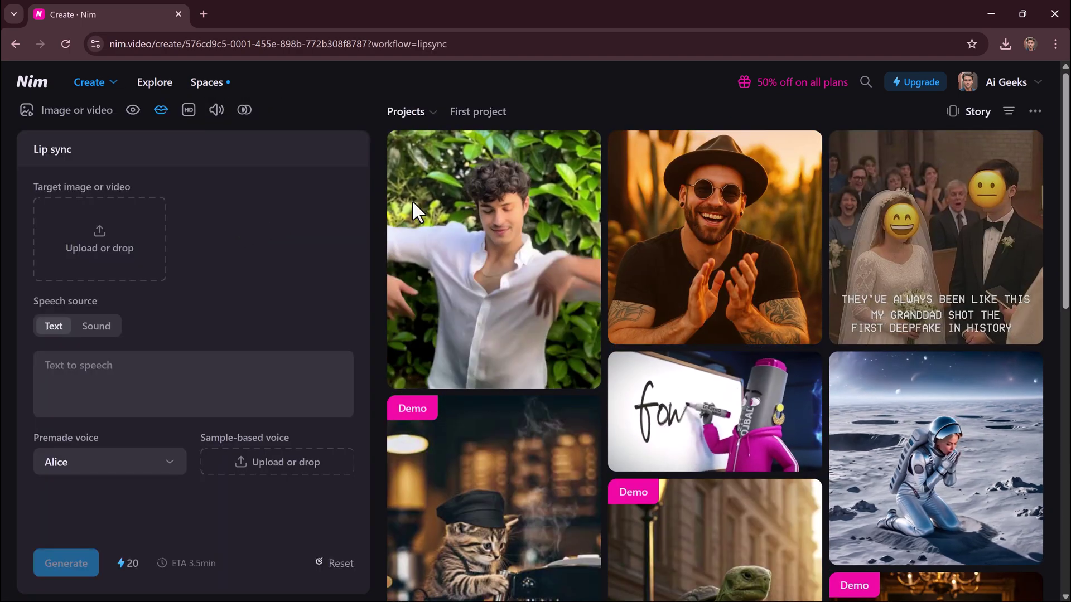
Step: Upload the Man photo as the lip-sync target image
mouse_move(552, 341)
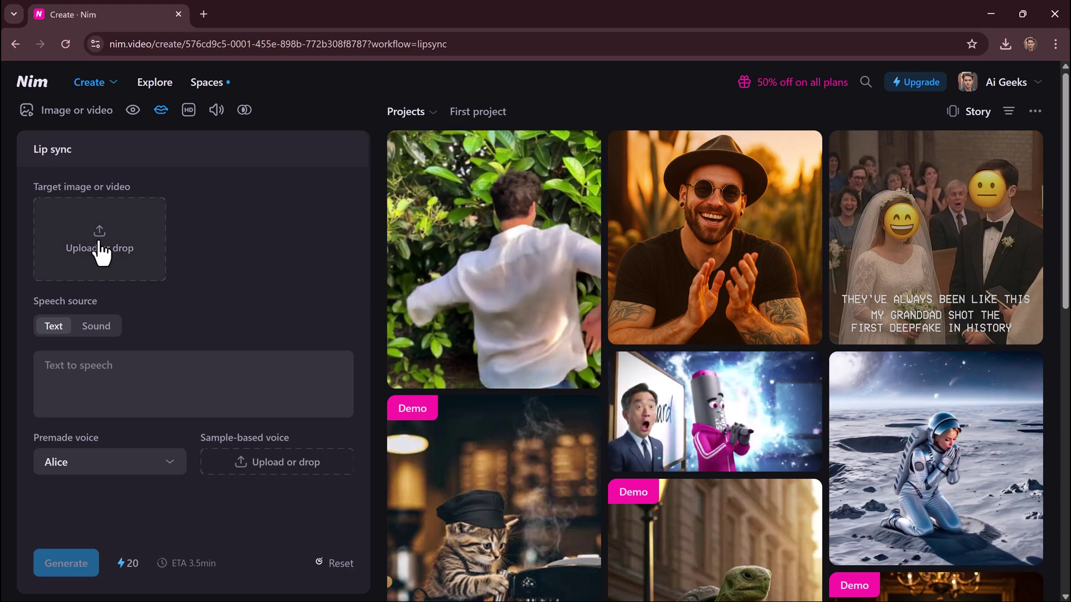
left_click(100, 252)
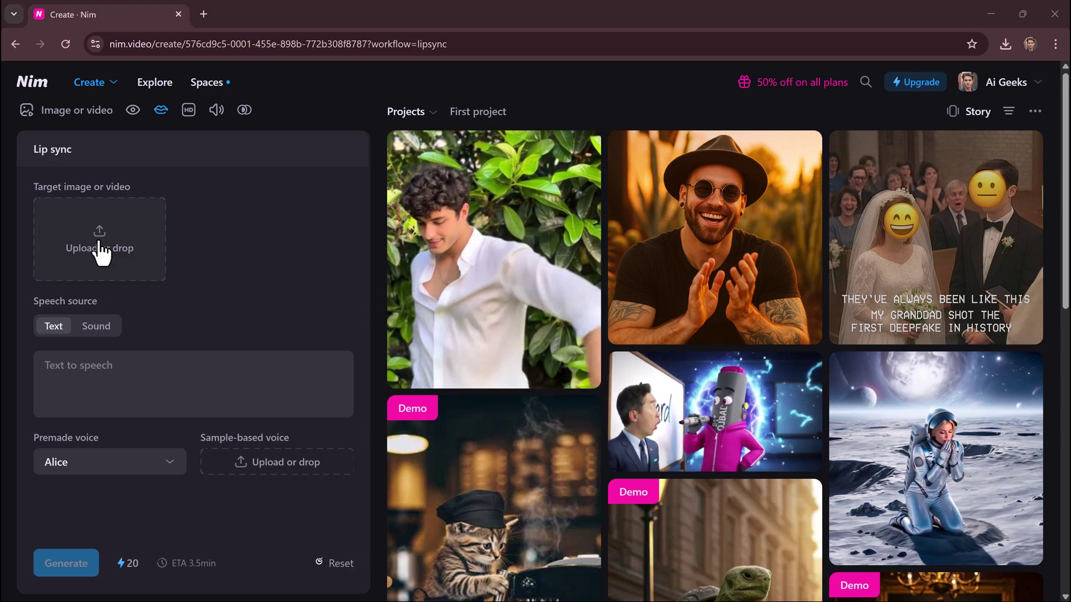
left_click(329, 122)
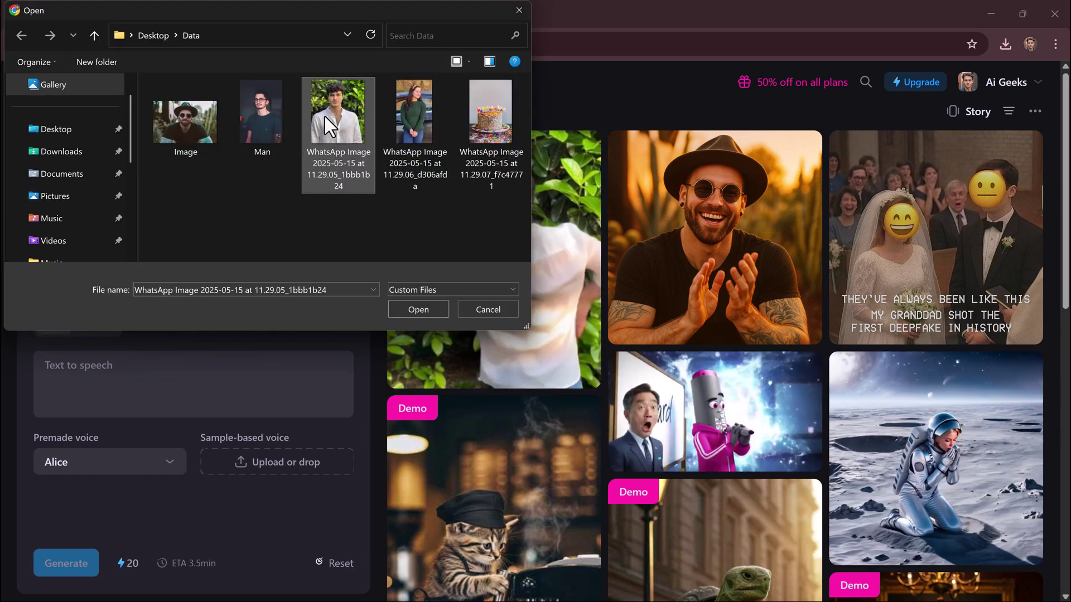
double_click(272, 101)
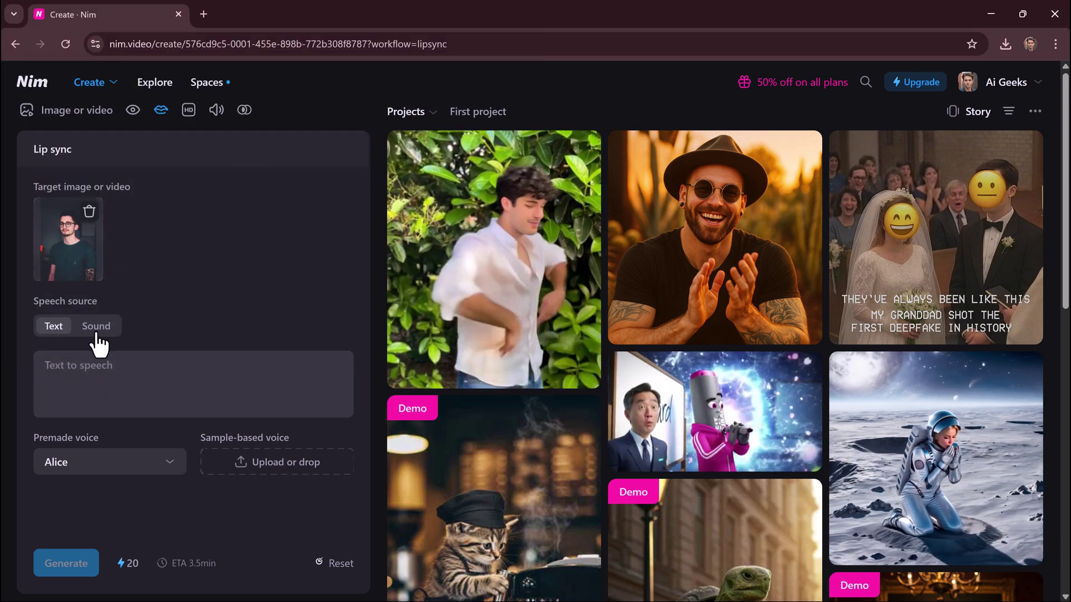
Step: Keep the speech source on Text and type 'Hello Everyone, Do you want to create lip sync video like this?'
left_click(95, 328)
left_click(62, 329)
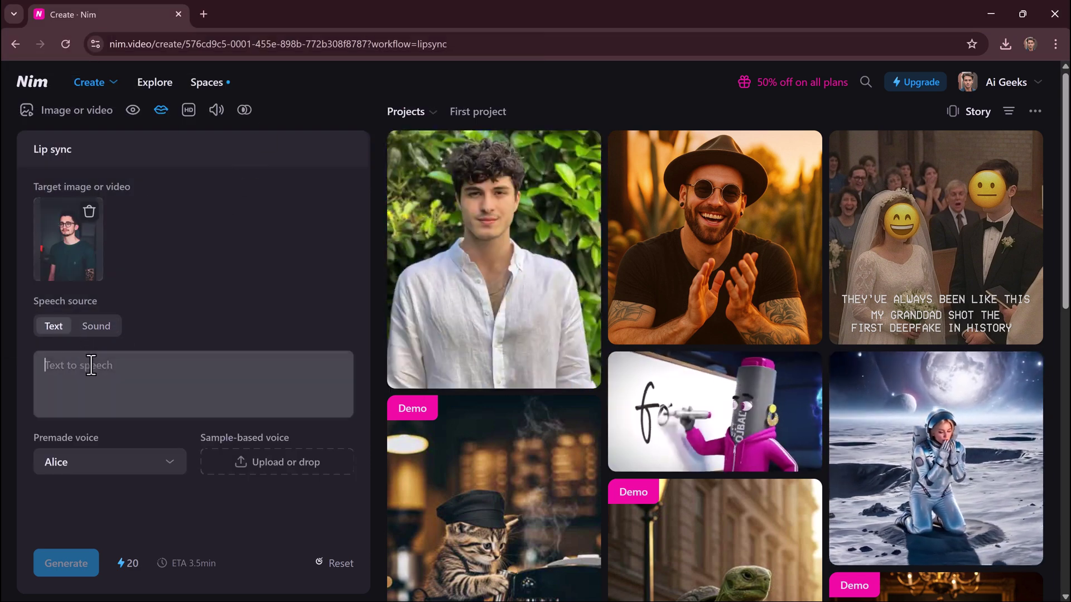
type("Hel")
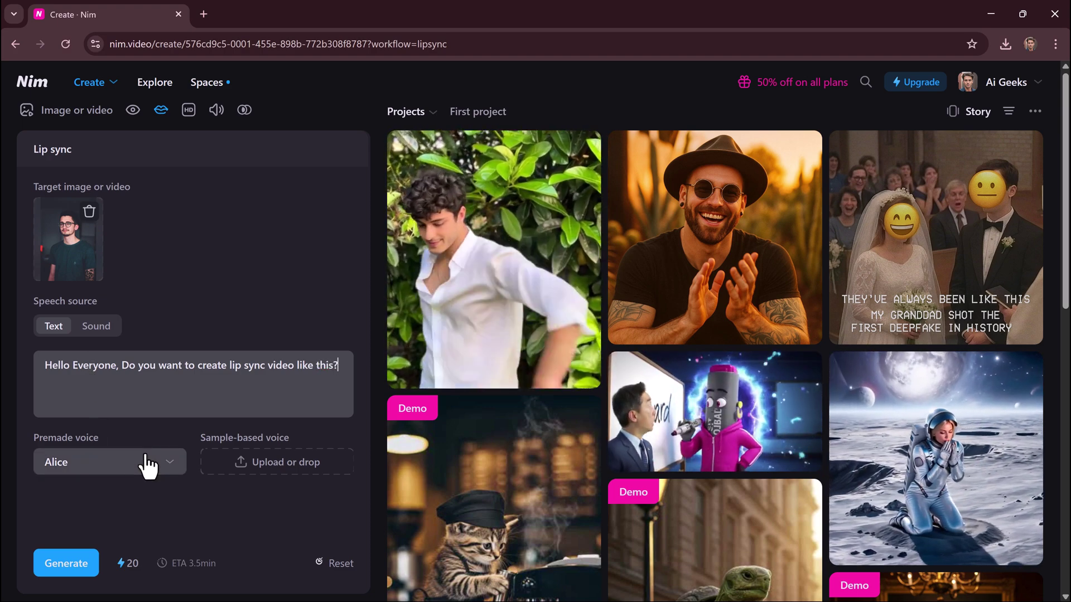
Step: Preview the premade voices and select Roger in place of Alice
left_click(148, 466)
left_click(49, 277)
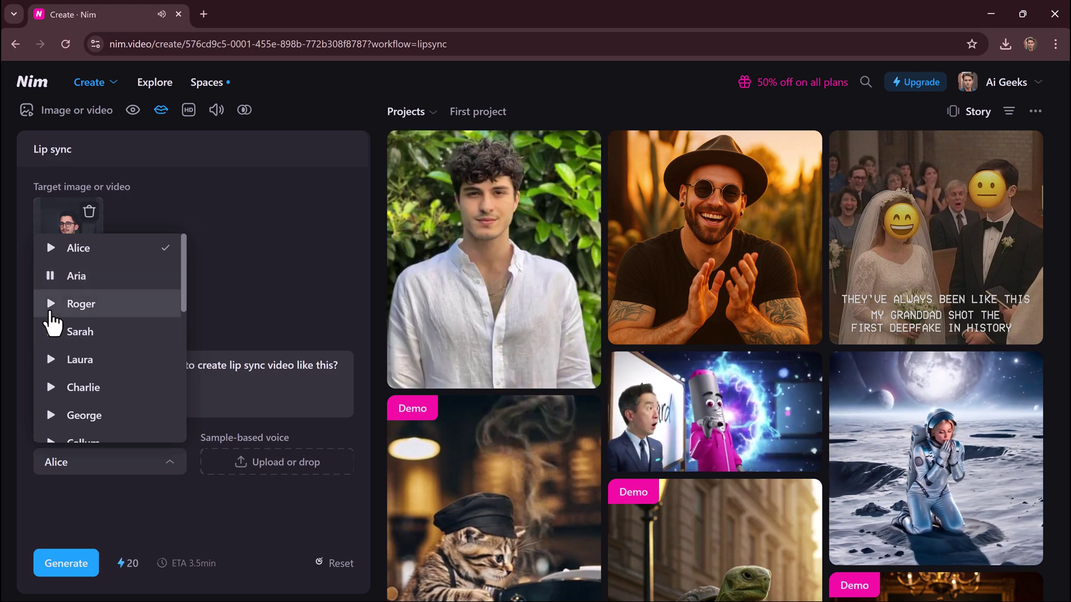
left_click(51, 306)
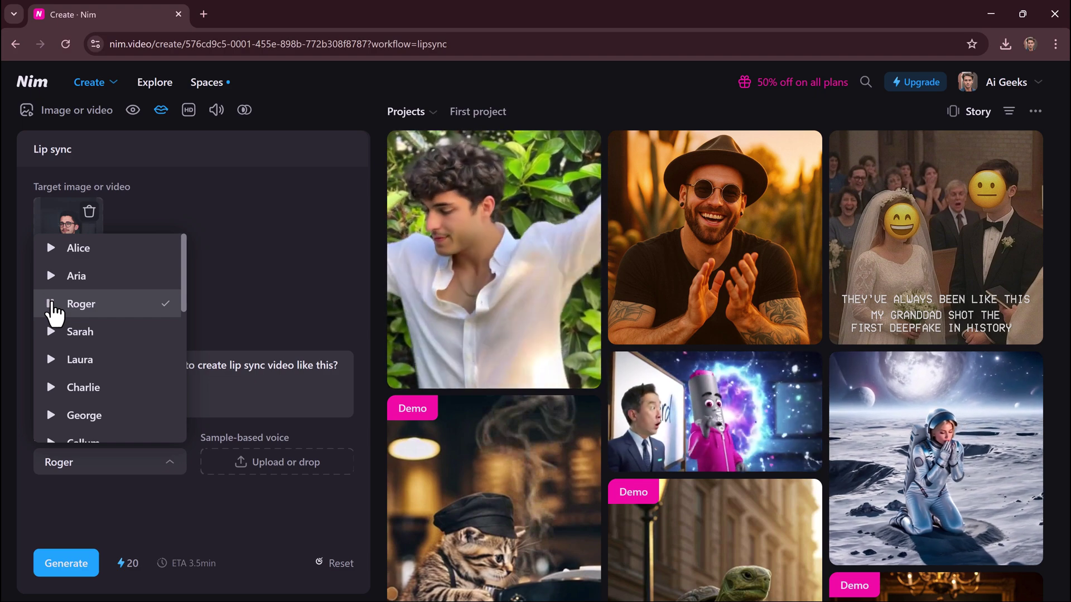
scroll(59, 374, "down", 1)
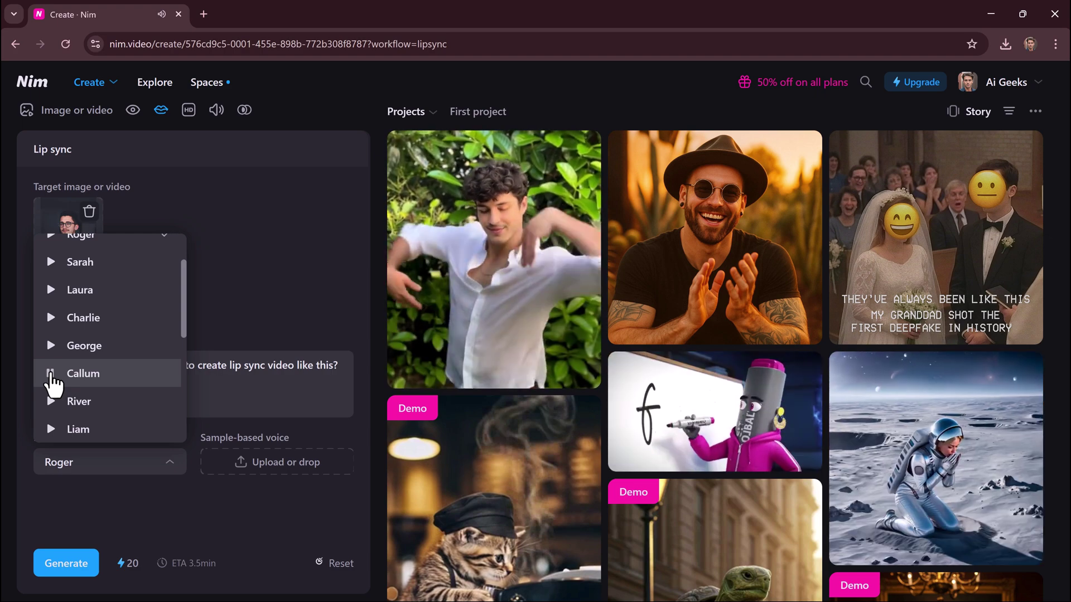
scroll(53, 382, "up", 1)
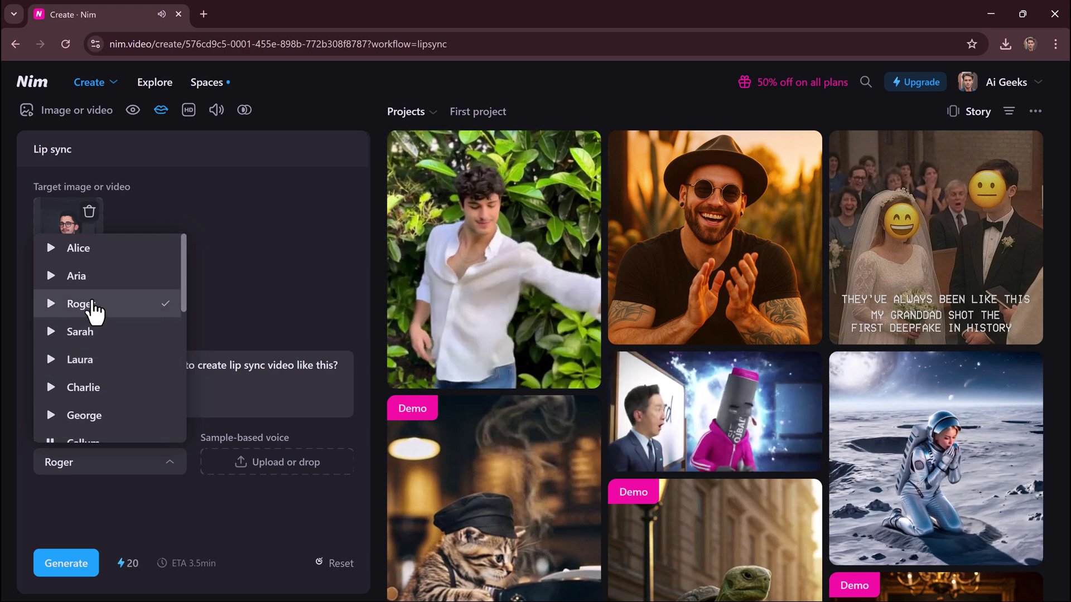
left_click(88, 307)
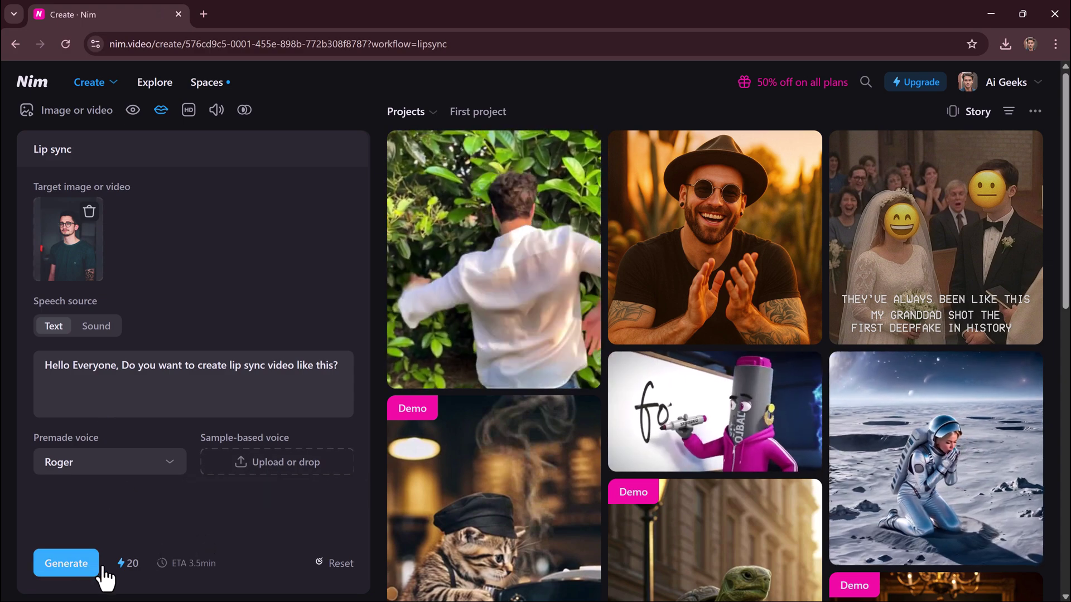
Step: Generate the lip-sync clip, play it with sound on, and return to the lip-sync page
left_click(95, 566)
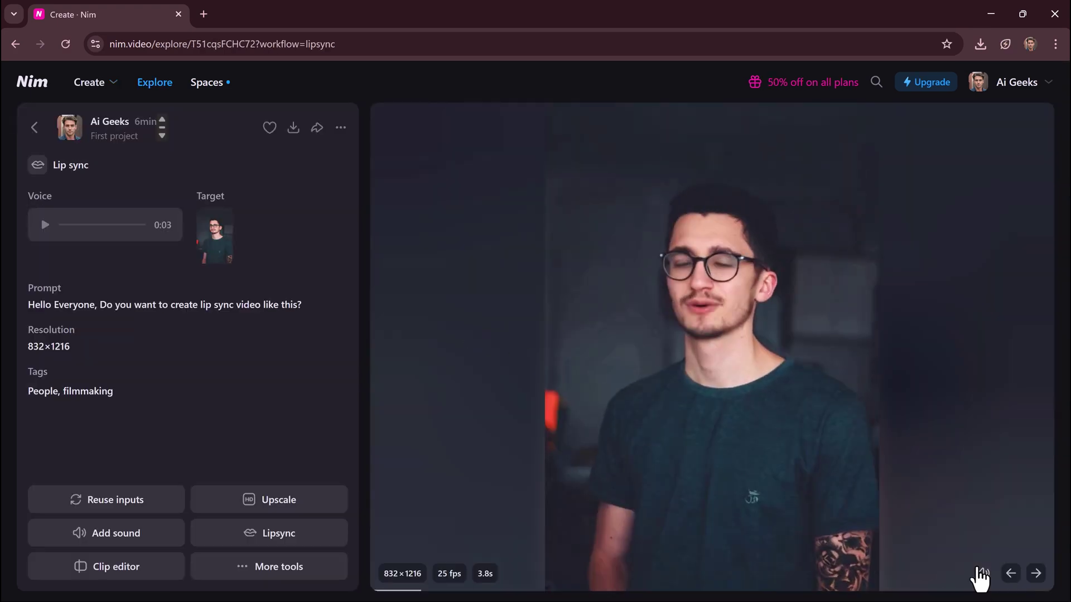
left_click(981, 573)
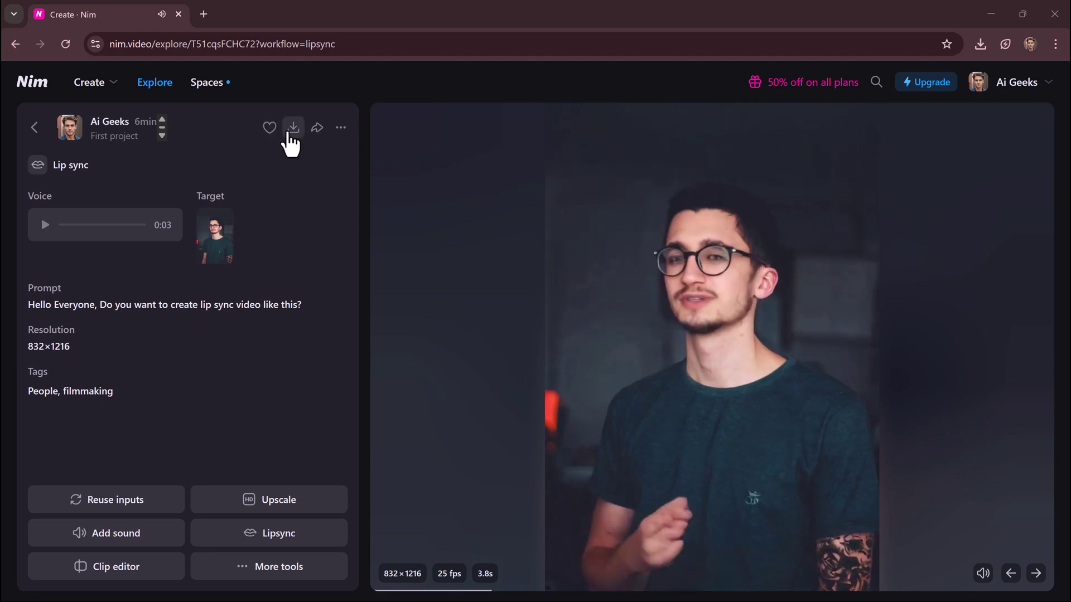
left_click(34, 127)
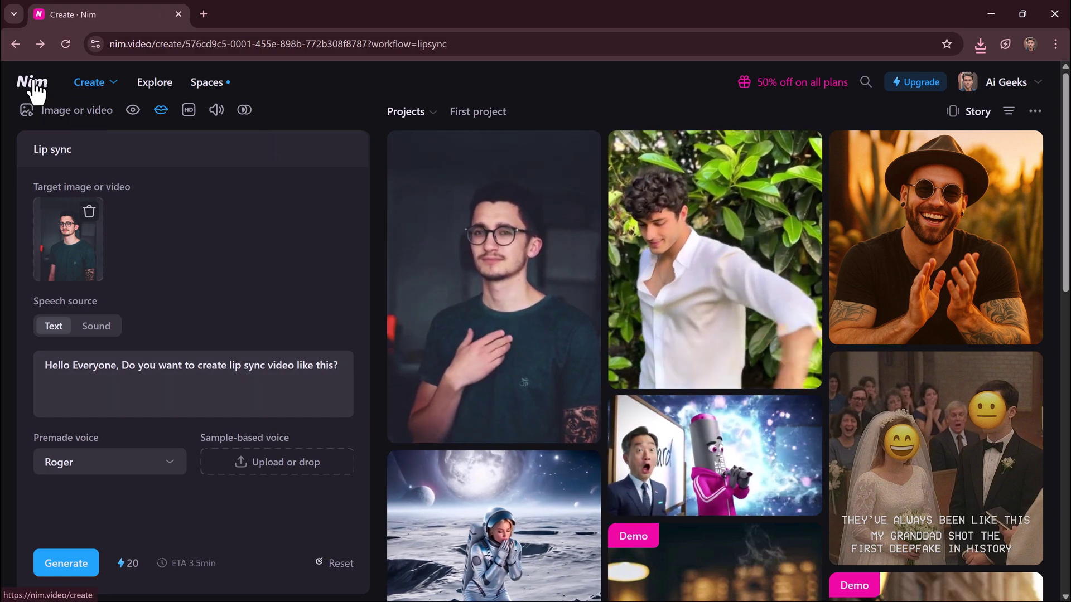
Step: Delete the leftover dancing-man prompt from the Create page's prompt box
left_click(42, 84)
left_click_drag(440, 184, 315, 114)
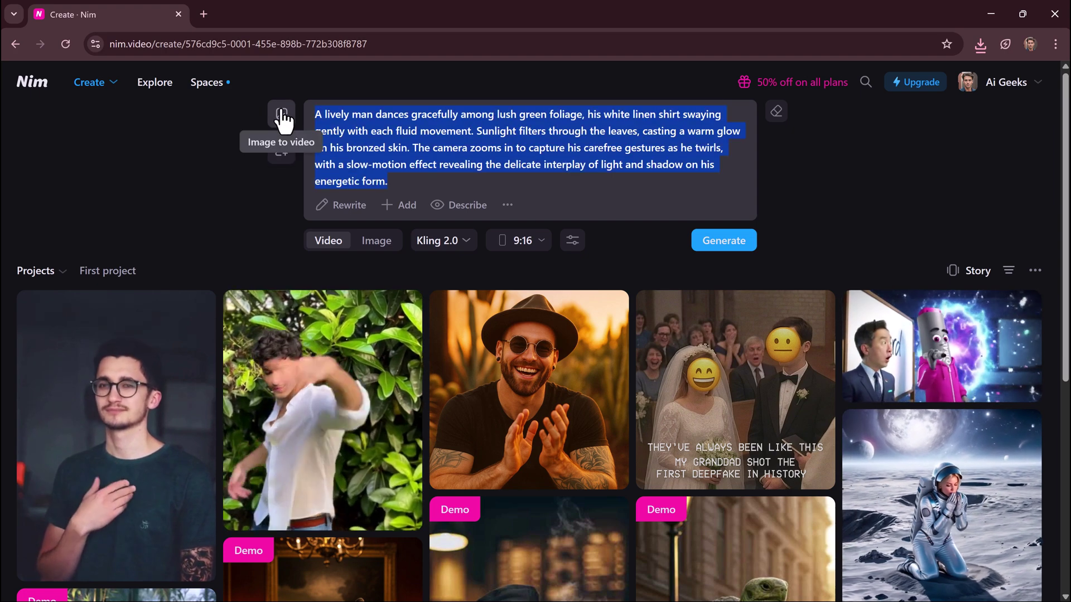
key("BackSpace")
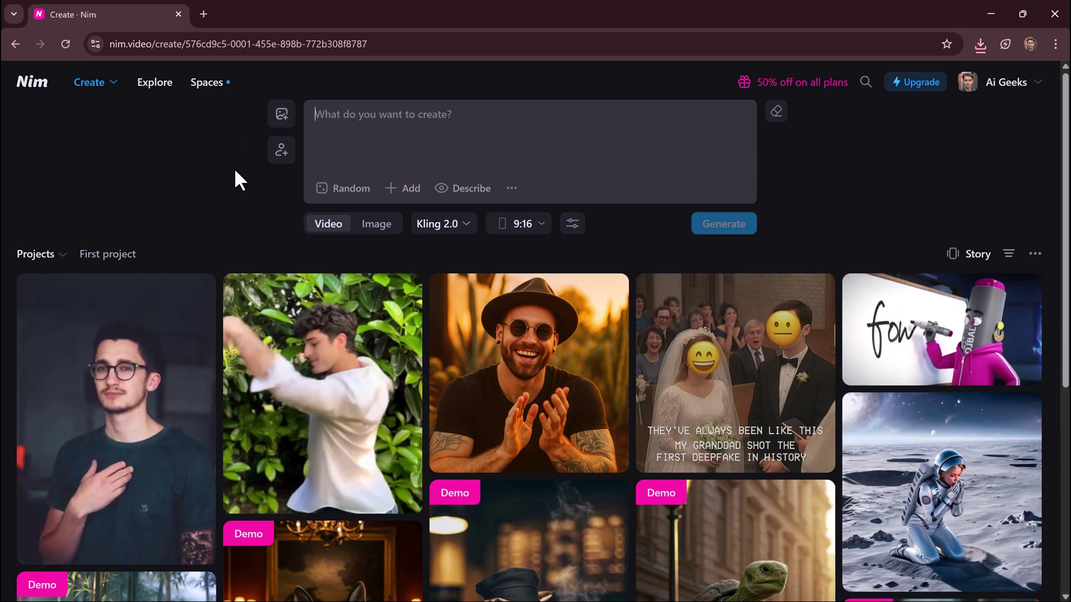
left_click(233, 168)
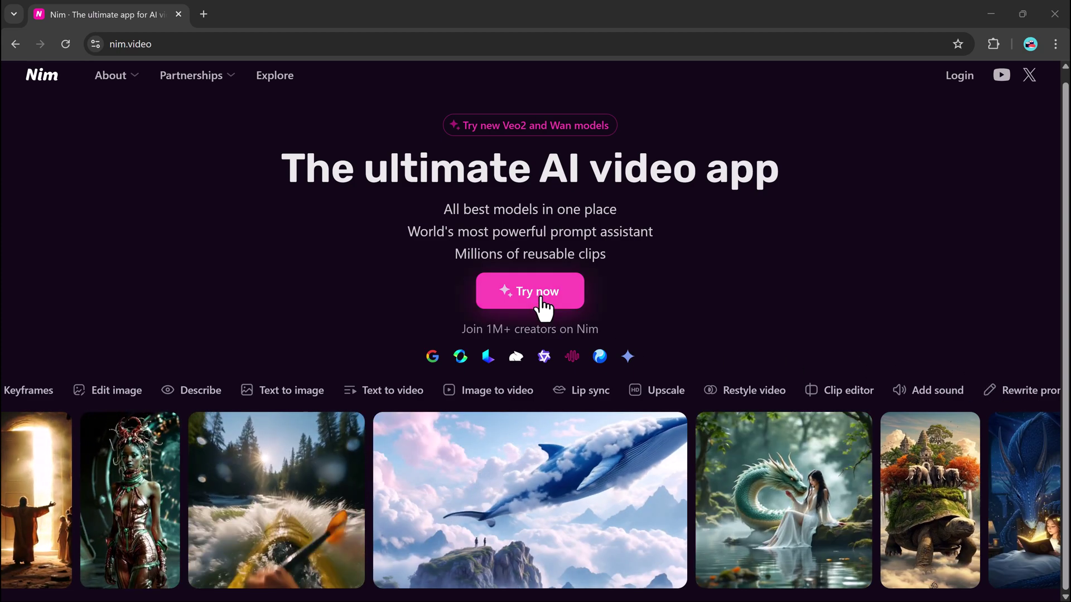
mouse_move(433, 371)
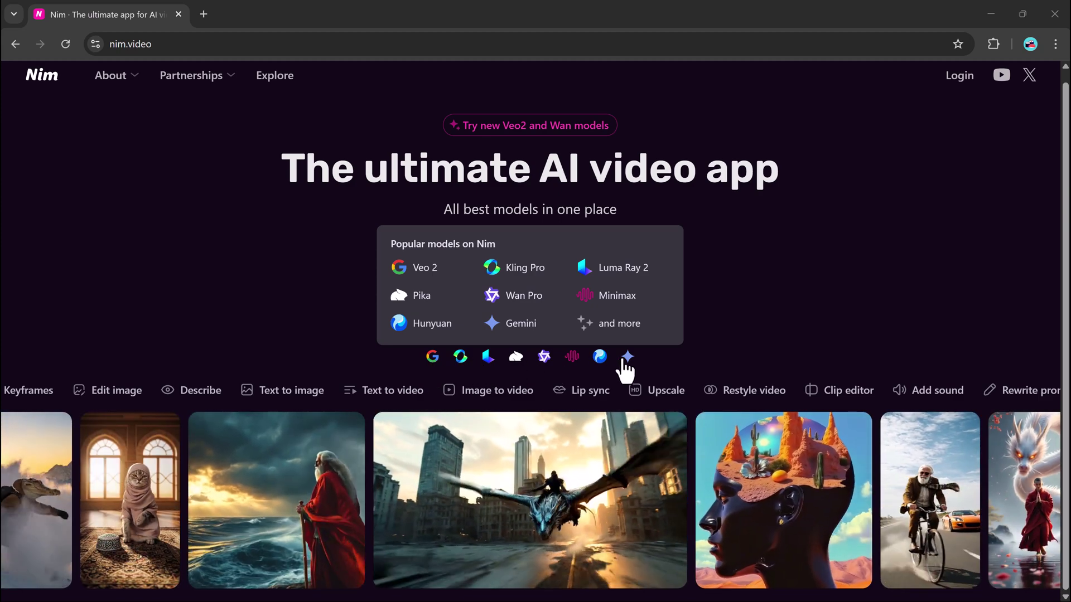
scroll(720, 342, "up", 1)
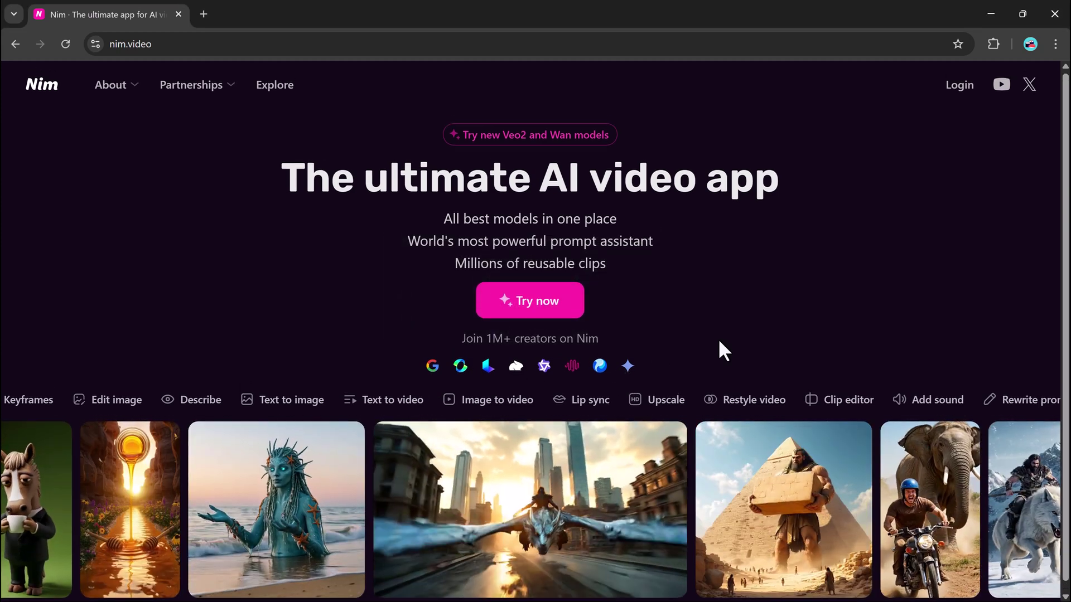